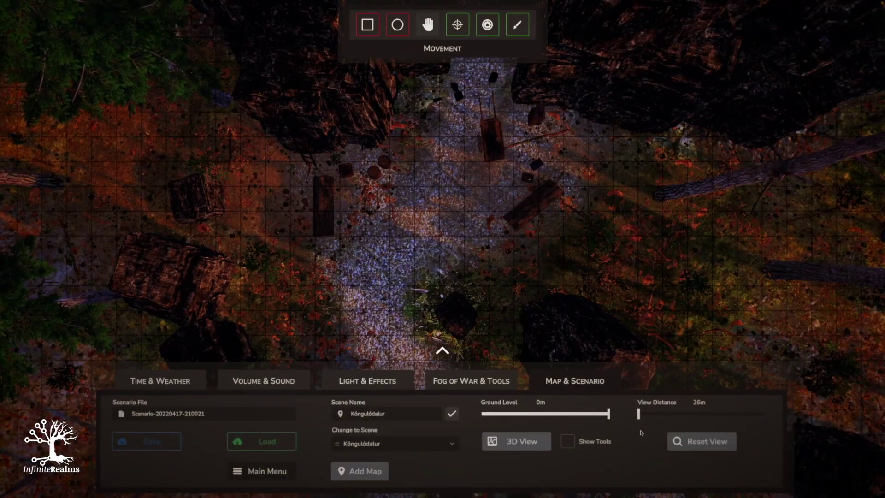
- Switch the Kóngulódalur forest map to the 3D View
click(512, 442)
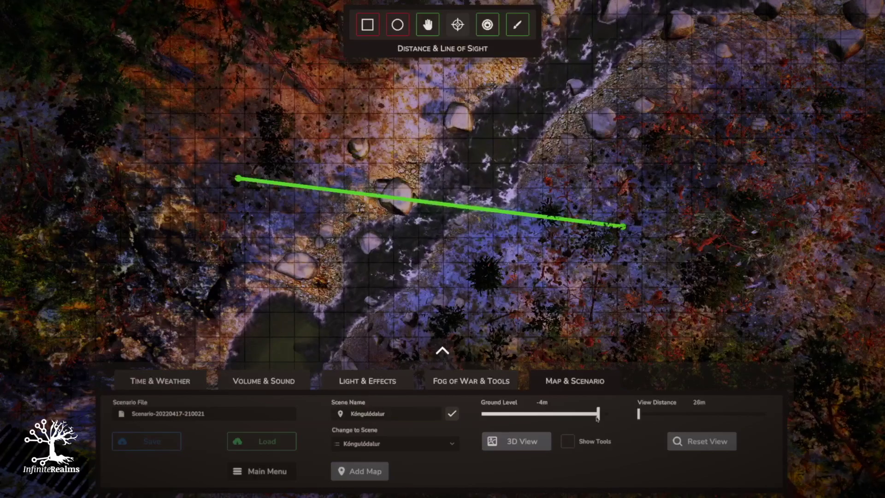
drag(598, 414, 590, 413)
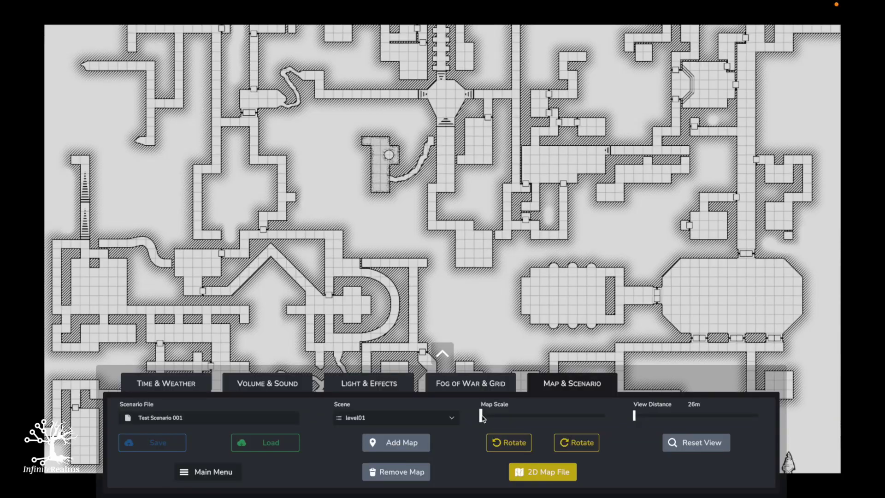
drag(482, 416, 524, 419)
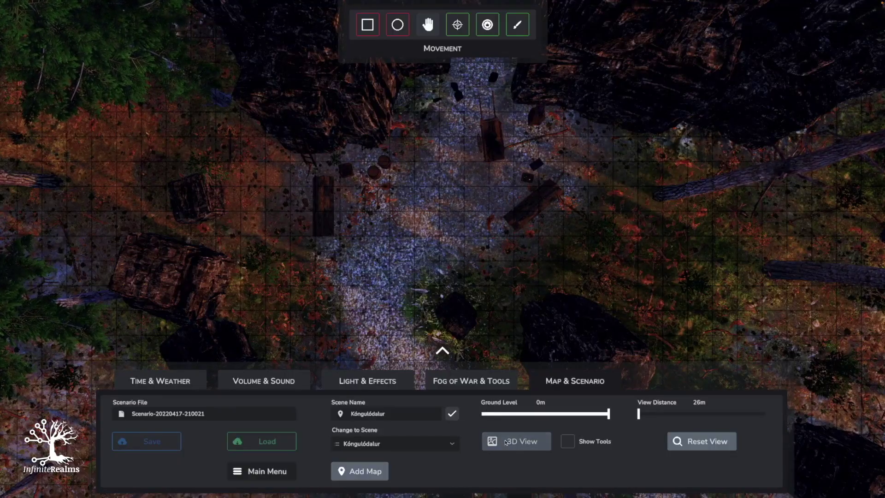
click(505, 442)
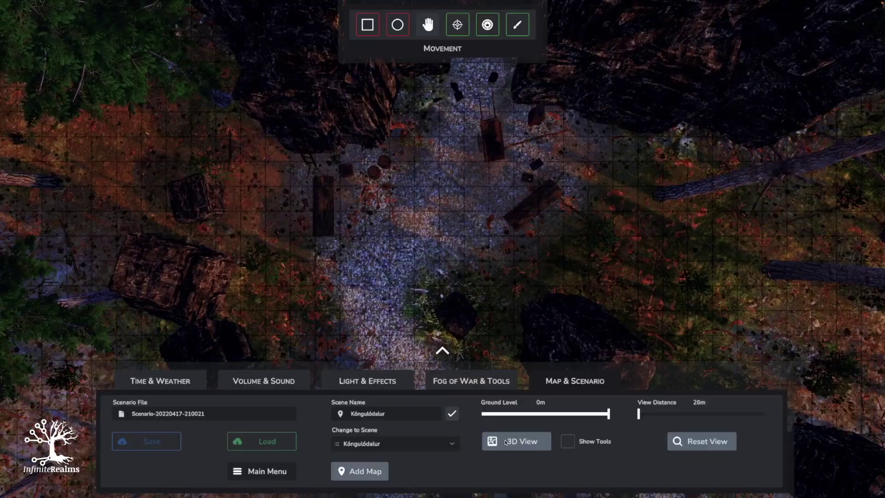
- Toggle the Kóngulódalur map to 3D View, back to Map View, then 3D again
click(505, 441)
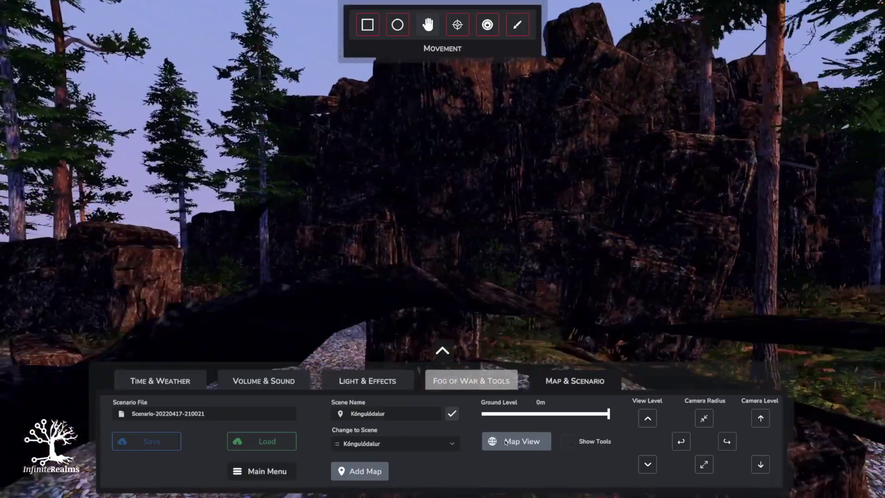
click(512, 441)
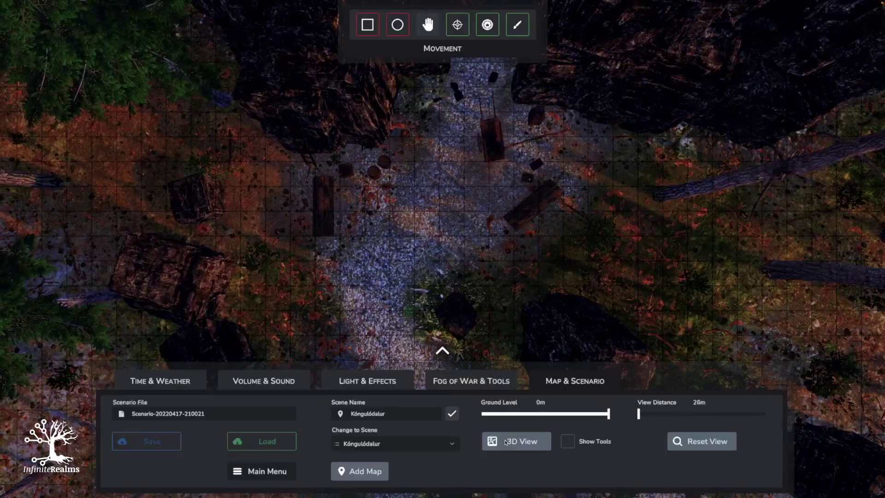
click(505, 441)
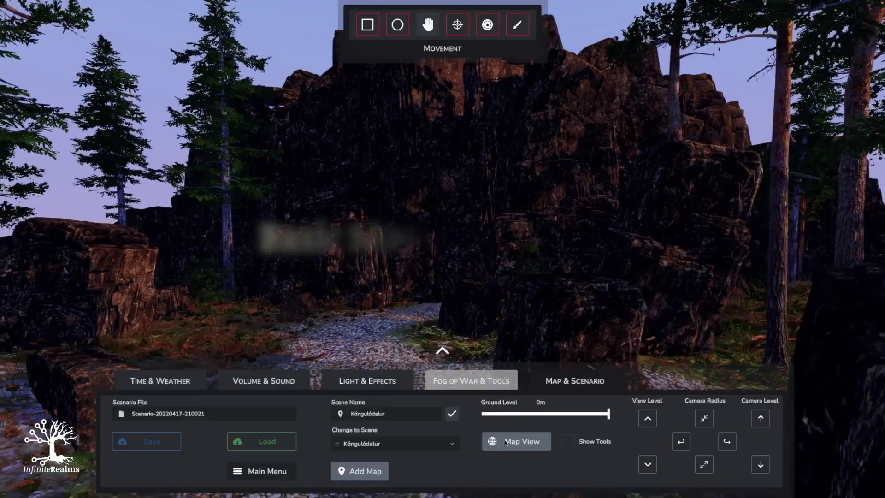
- Move the camera forward along the gravel path and rotate it toward the rock wall
key(w)
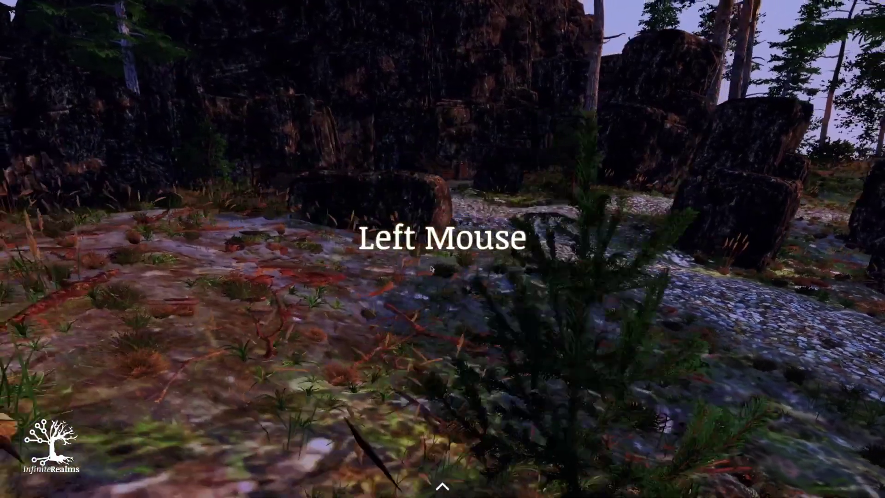
drag(431, 269, 475, 180)
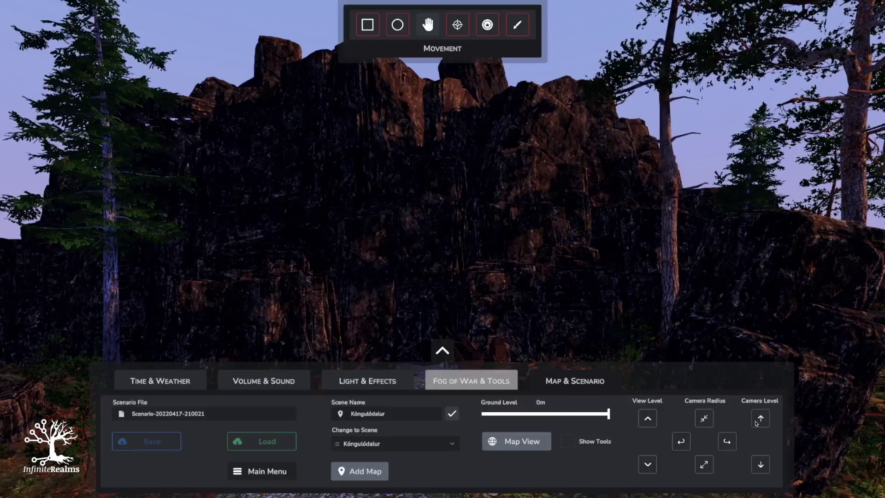
- Raise the Camera Level once, then lower it twice and tilt down toward the ground
click(761, 418)
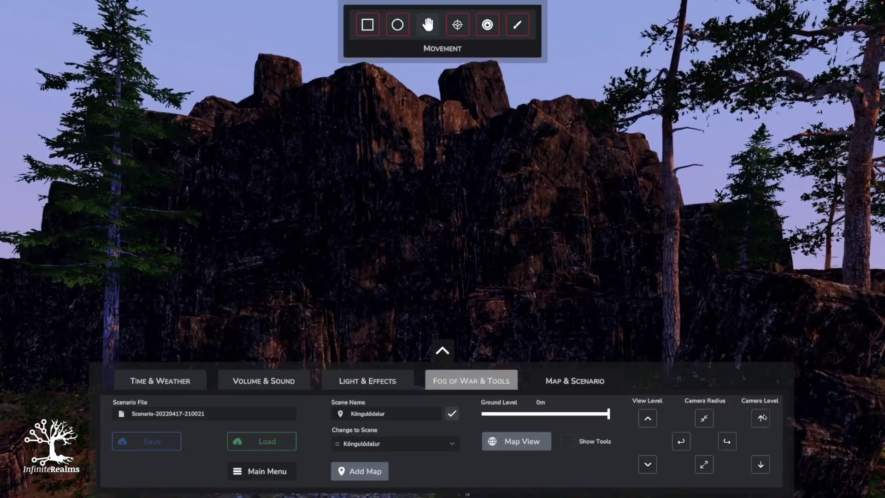
click(761, 464)
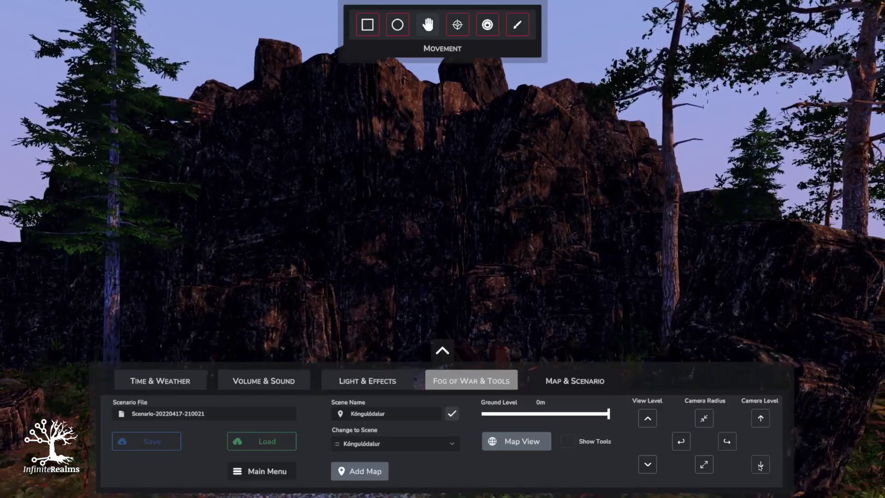
click(760, 464)
click(647, 463)
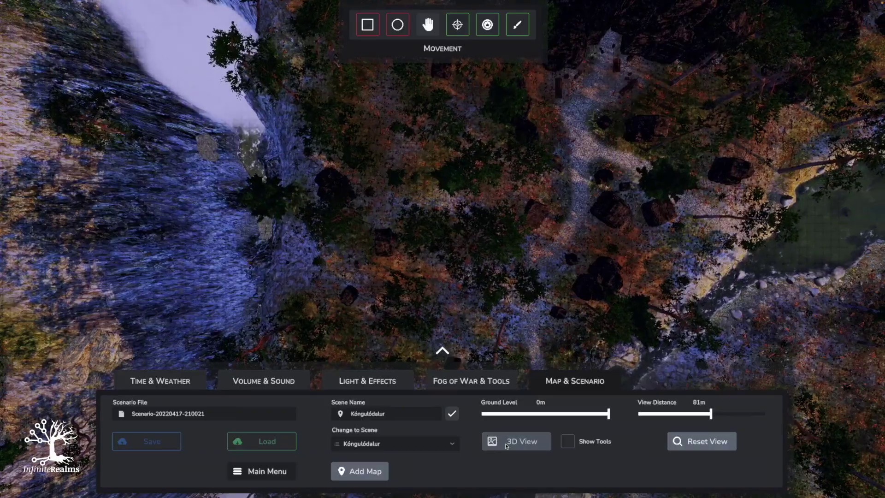
- Switch the wide Kóngulódalur forest map to the 3D View among the pines
click(506, 444)
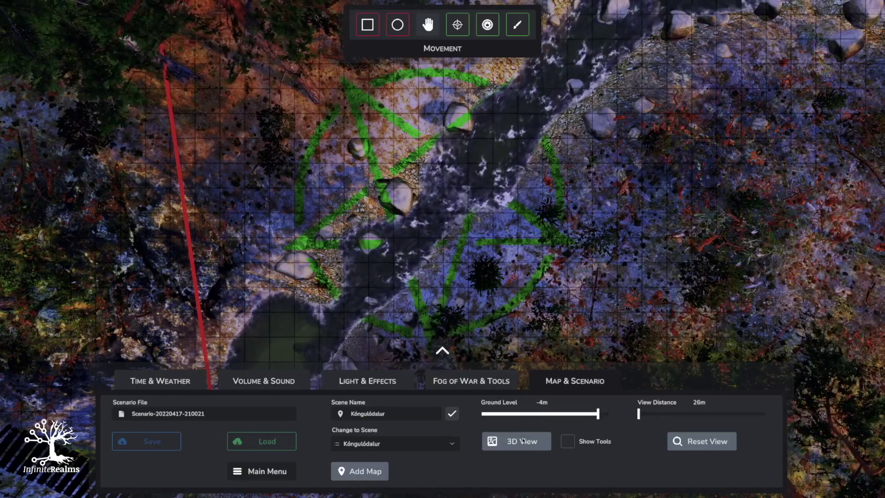
click(522, 440)
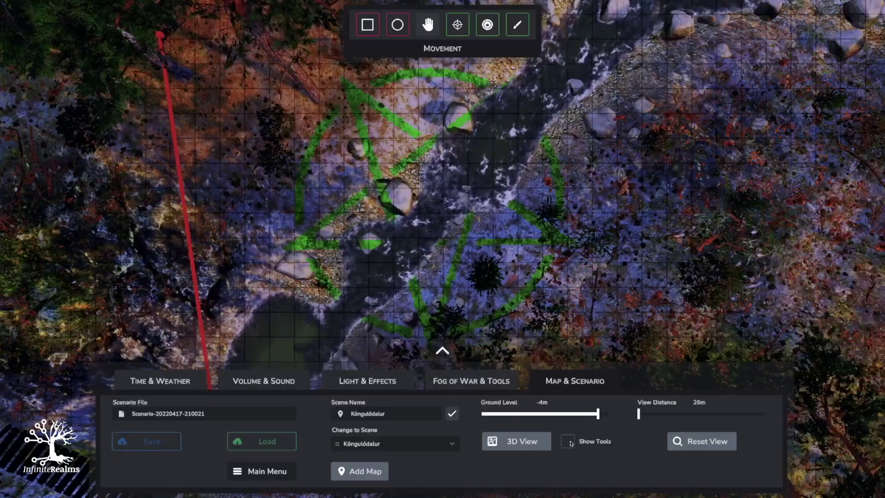
- In Map View, measure about 24.51 m across the creek with Distance & Line of Sight
click(533, 441)
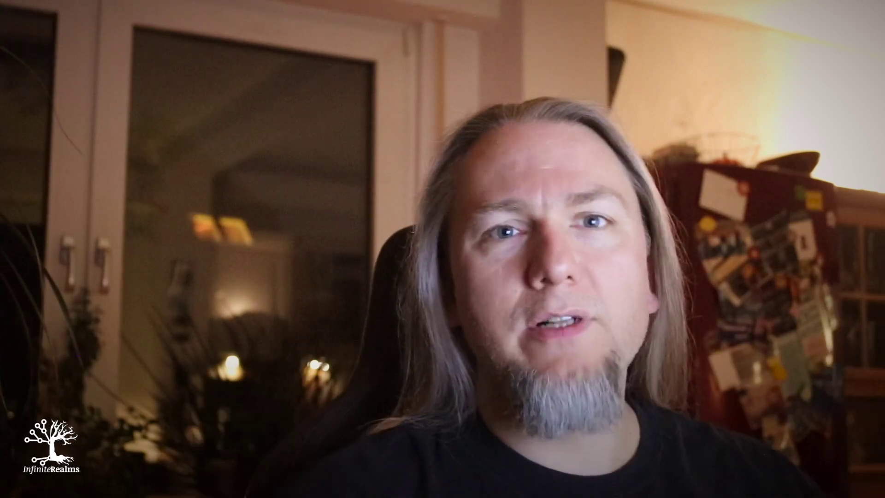
drag(218, 172, 631, 227)
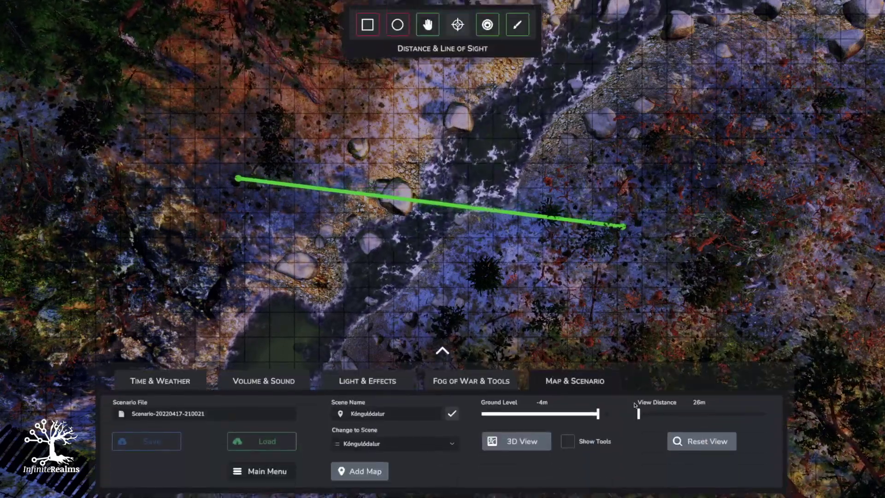
- Drag the Ground Level slider from -4m down to -6m
drag(598, 416, 595, 421)
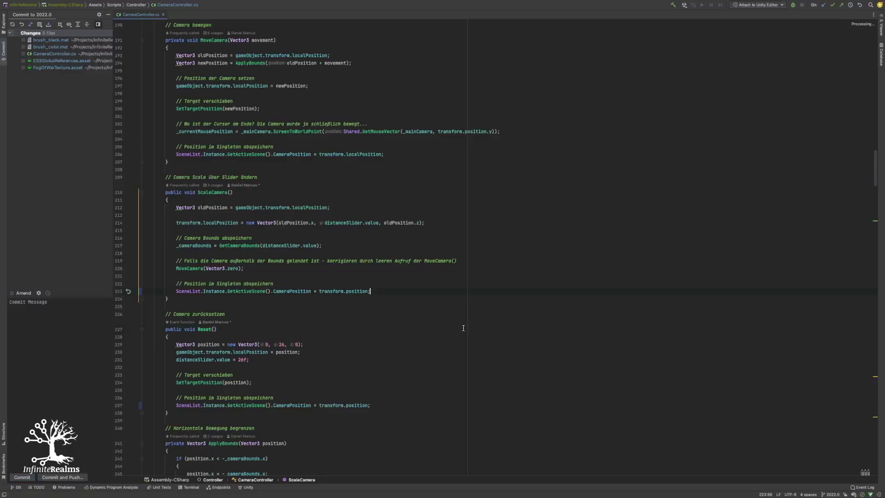
- On line 223, replace transform.position with transform.localPosition in ScaleCamera
key(BackSpace)
key(BackSpace)
key(BackSpace)
key(BackSpace)
key(BackSpace)
key(BackSpace)
key(BackSpace)
key(BackSpace)
text(localPosition)
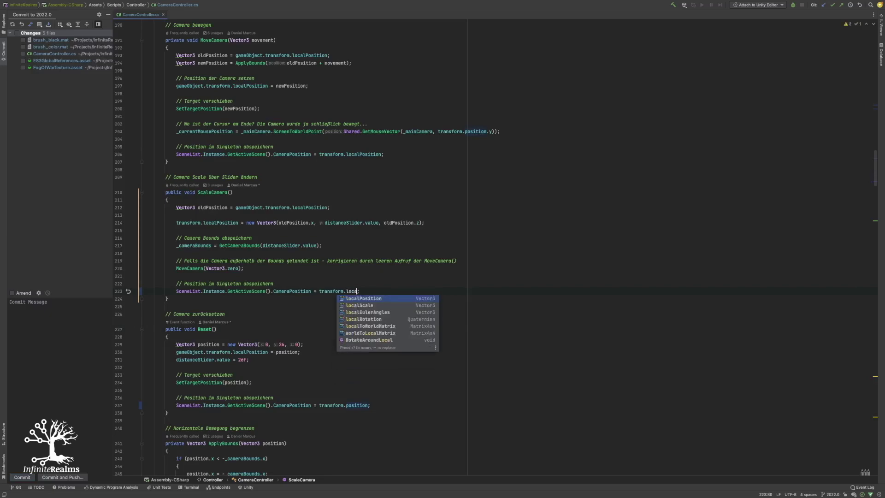
key(Return)
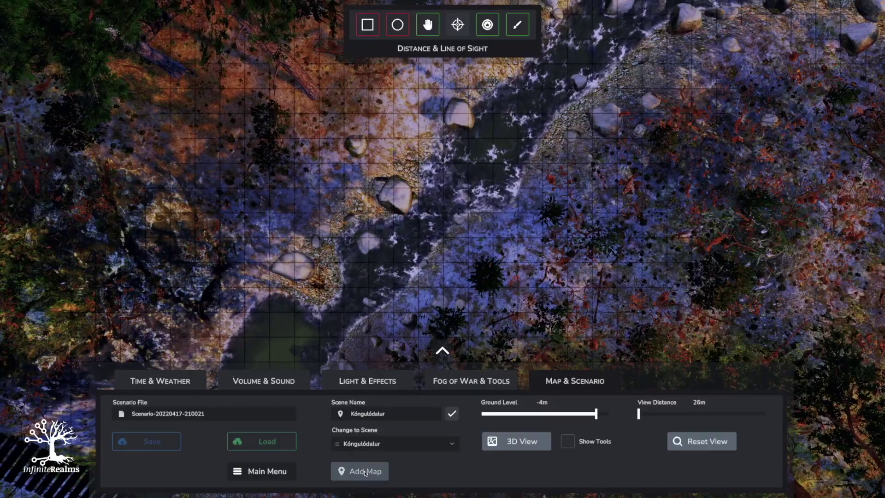
- Search the Add Map scene list for 'river'
click(359, 470)
scroll(505, 234, down, 5)
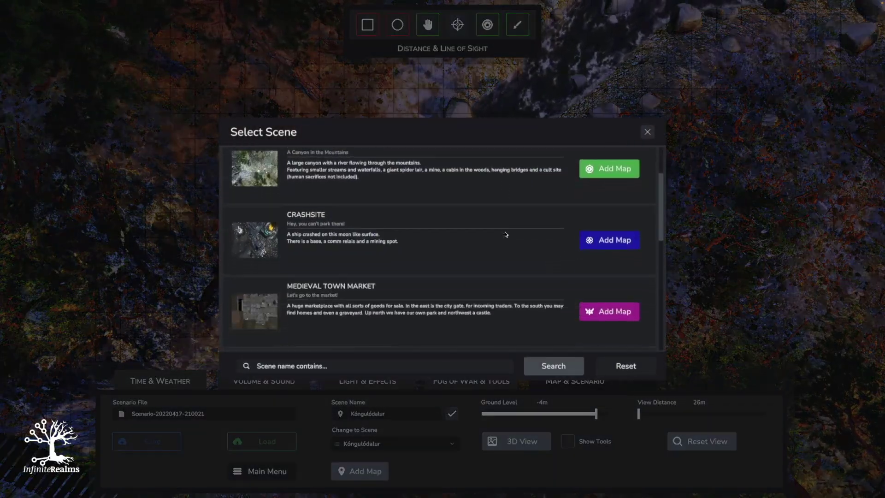
scroll(505, 234, down, 2)
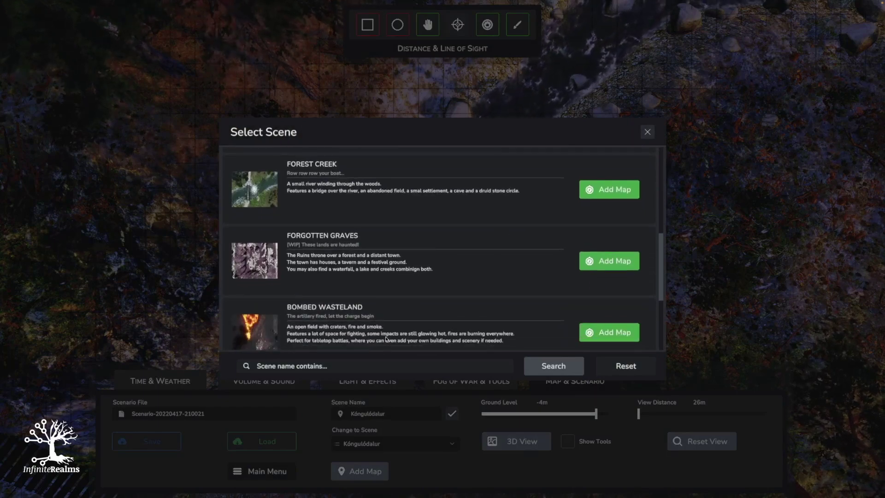
click(361, 365)
text(river)
click(555, 365)
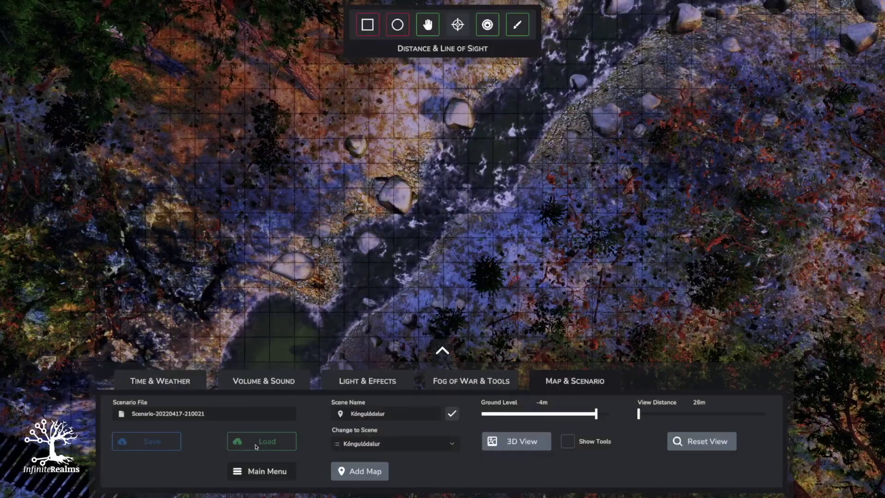
- Filter the saved scenarios in Load to names containing 'test'
click(255, 446)
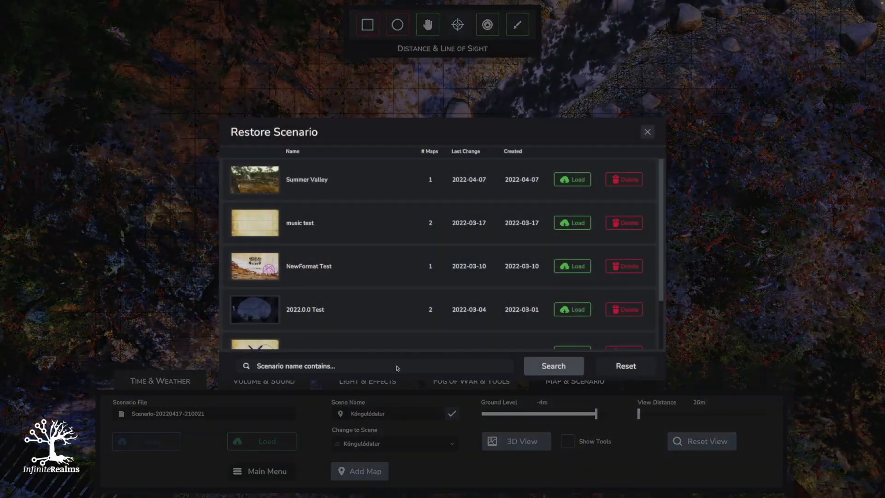
click(362, 369)
text(test)
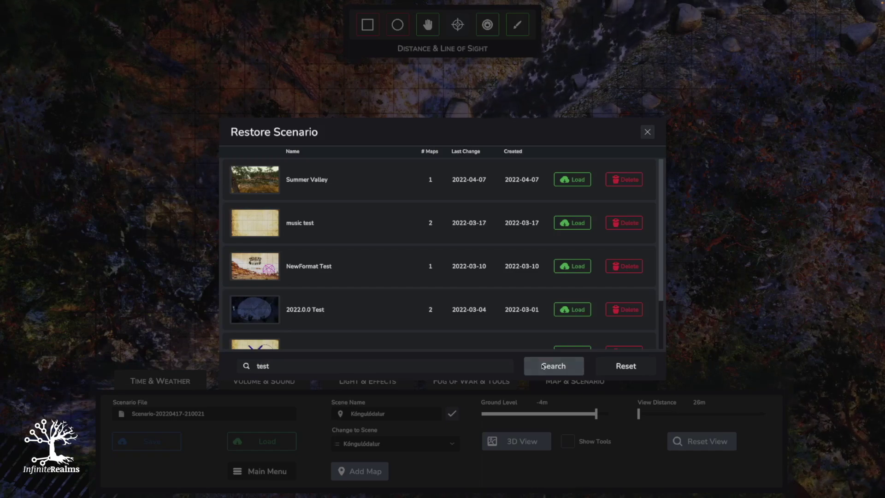
click(542, 365)
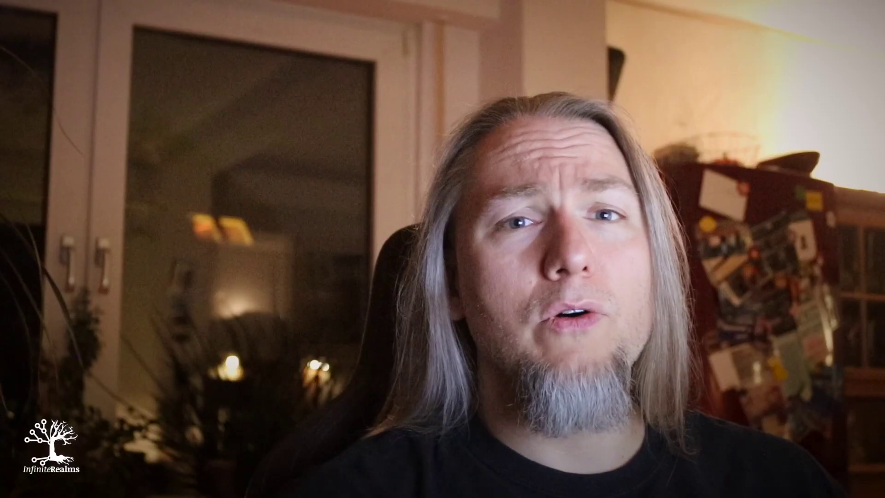